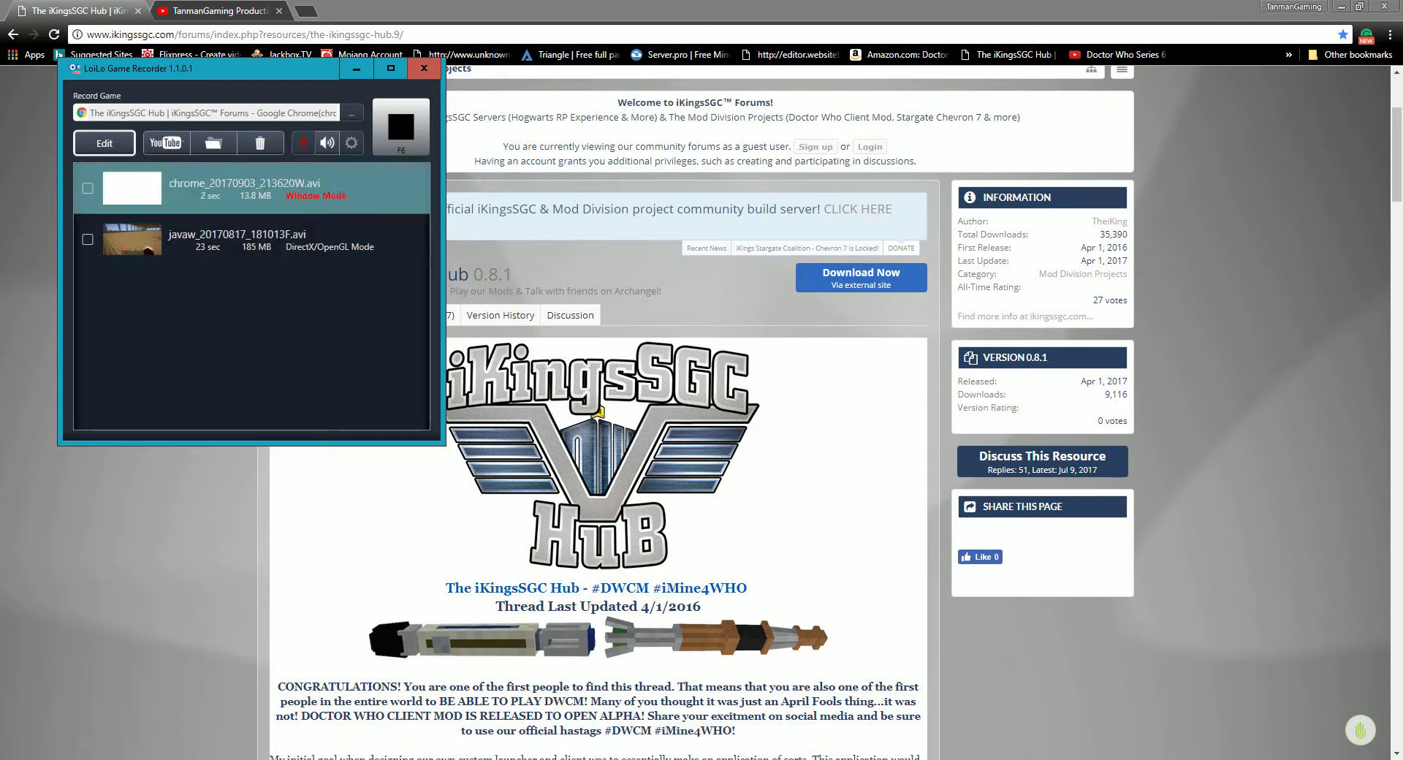
- Clear the recorder window off the iKingsSGC Forums page and scroll to the Hub download
{"action": "left_click", "coordinate": [356, 68]}
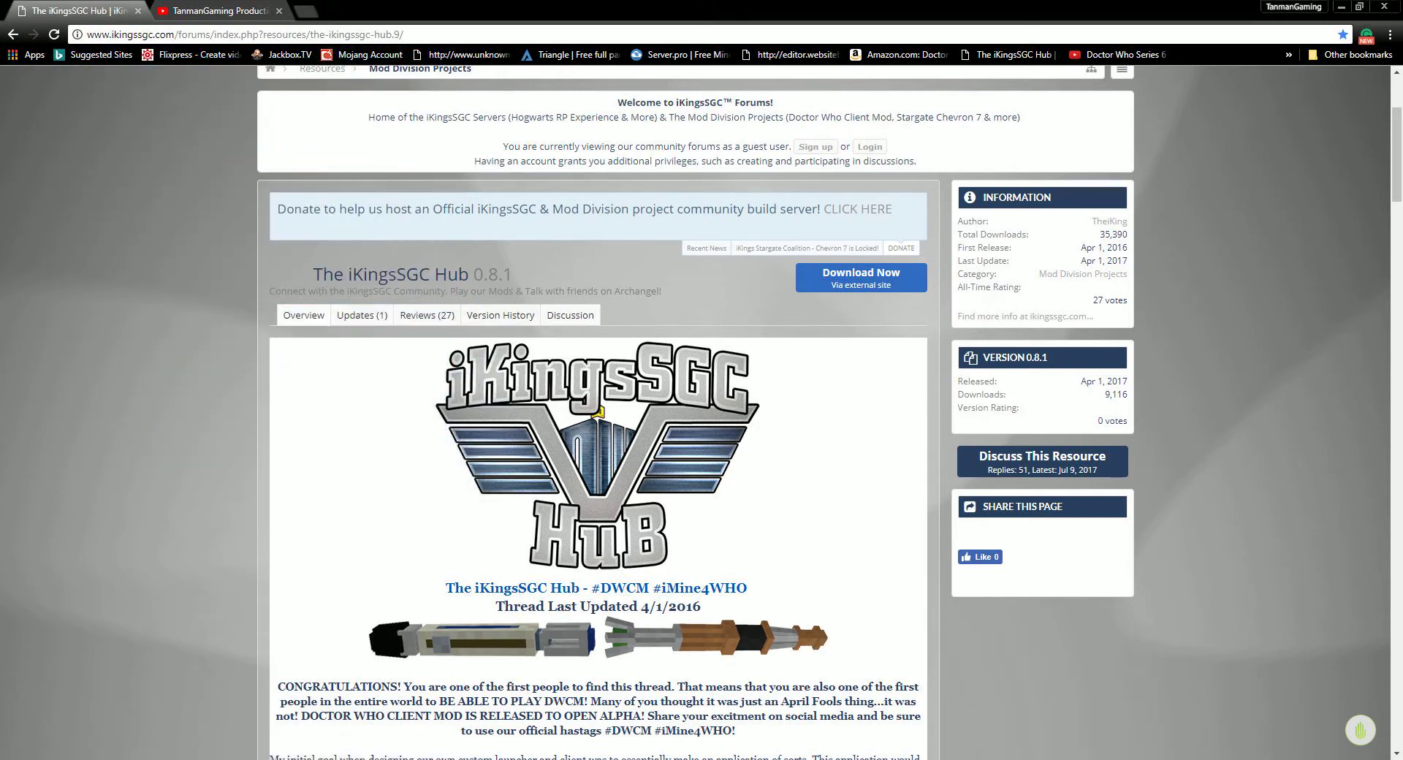
{"action": "right_click", "coordinate": [1235, 446]}
{"action": "key", "text": "Escape"}
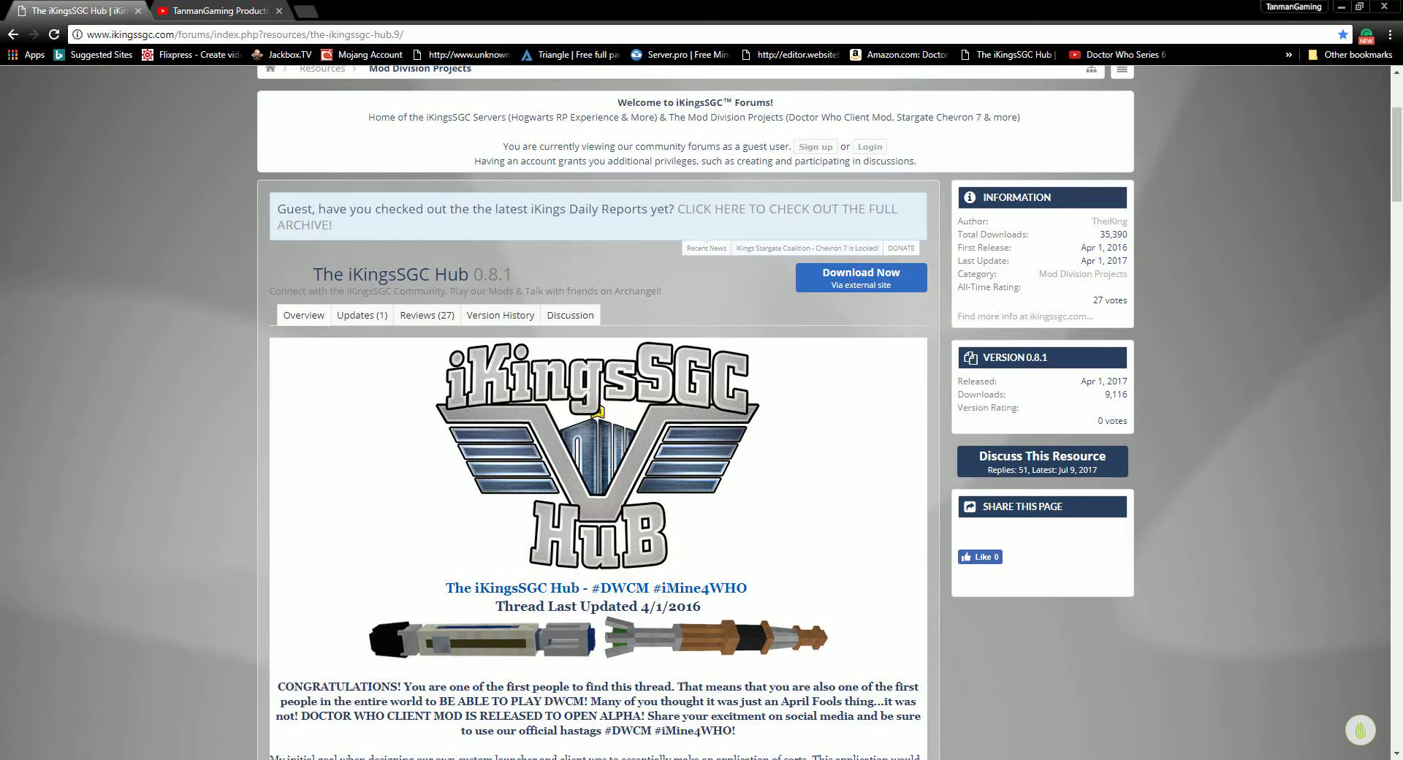
{"action": "right_click", "coordinate": [2, 270]}
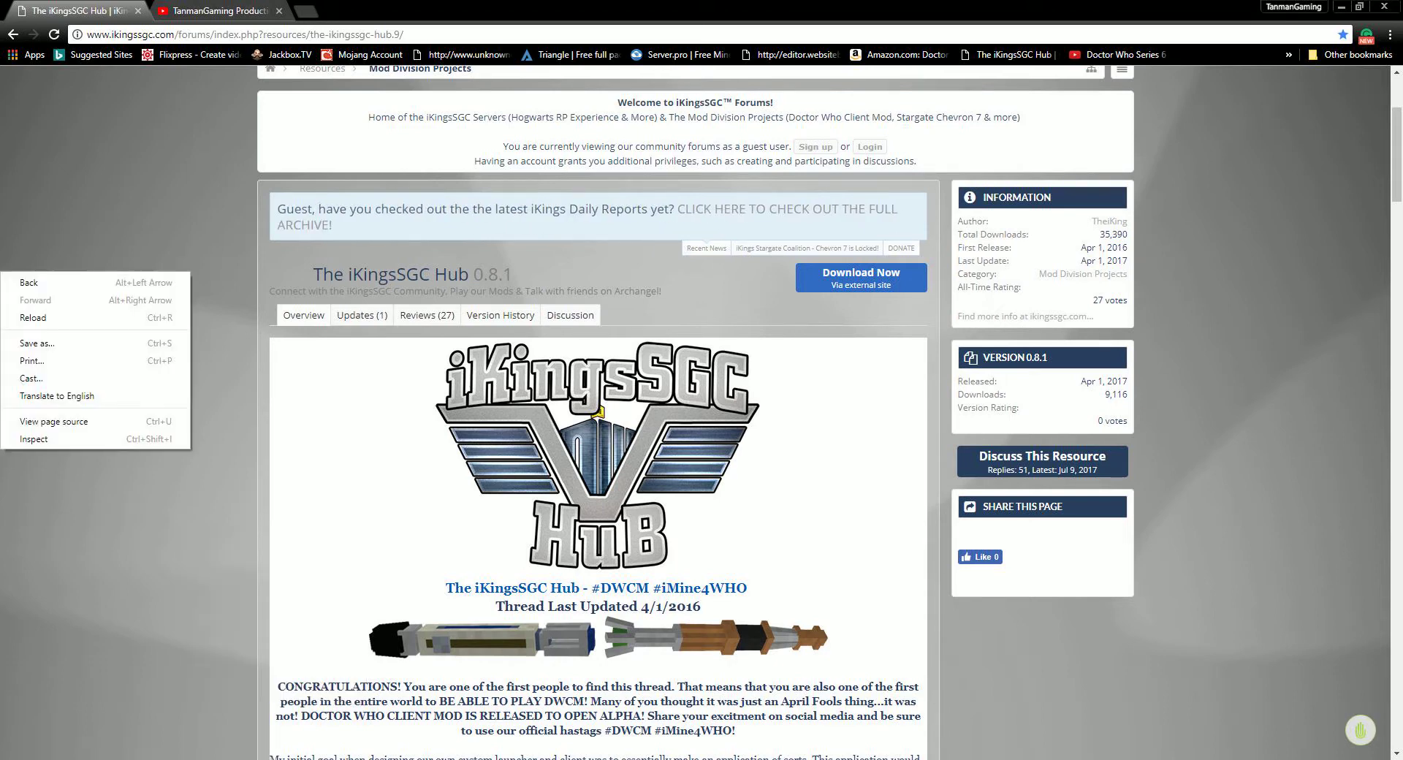
{"action": "key", "text": "Escape"}
{"action": "scroll", "coordinate": [2, 271], "scroll_direction": "up", "scroll_amount": 3}
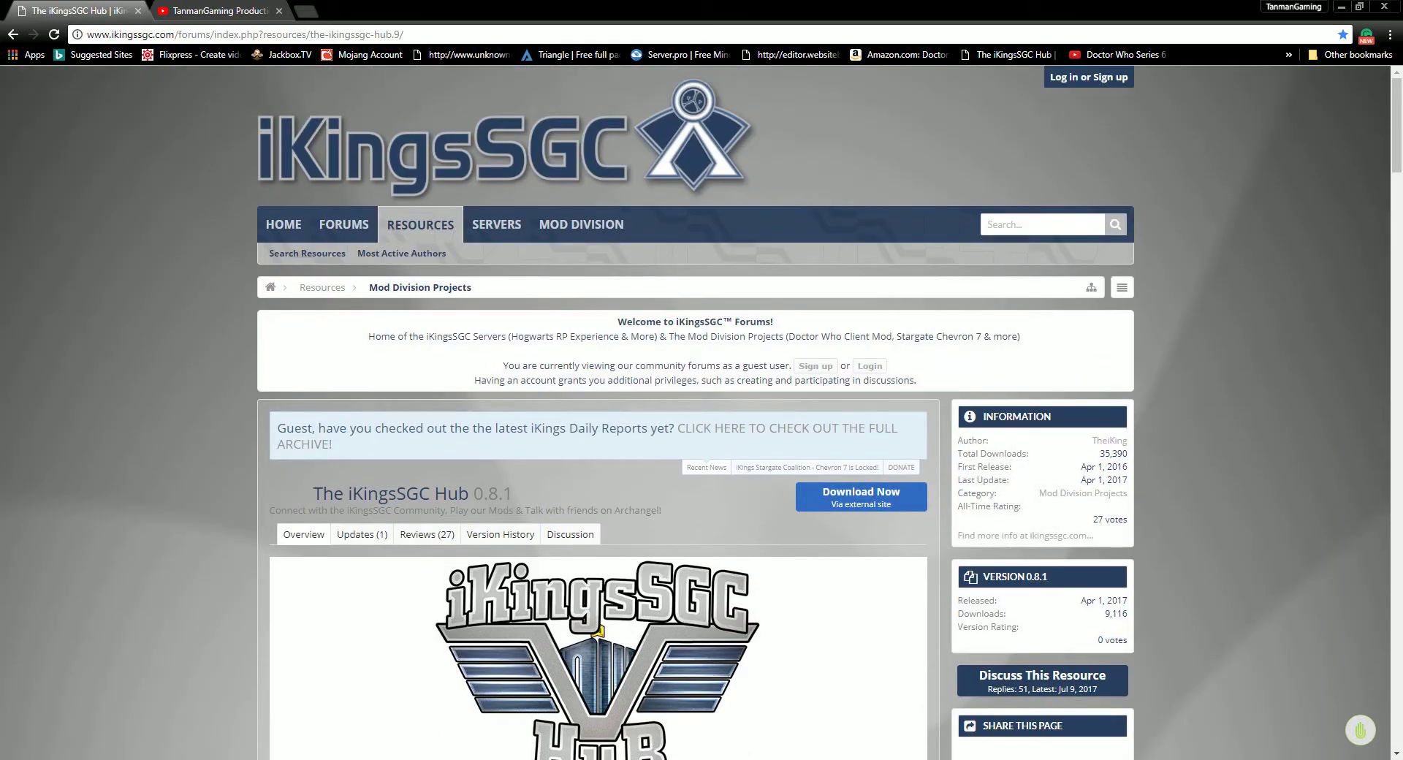
{"action": "right_click", "coordinate": [149, 472]}
{"action": "key", "text": "Escape"}
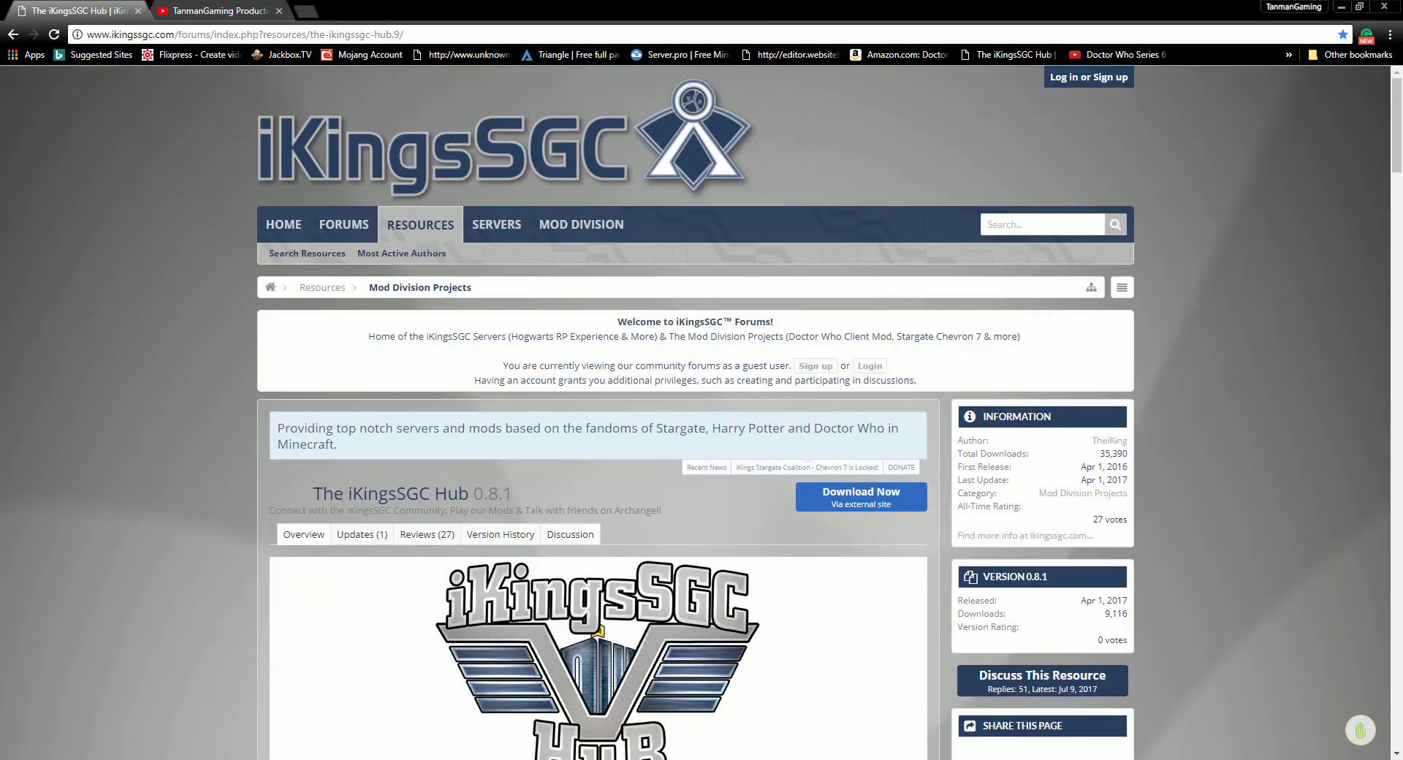
{"action": "right_click", "coordinate": [77, 410]}
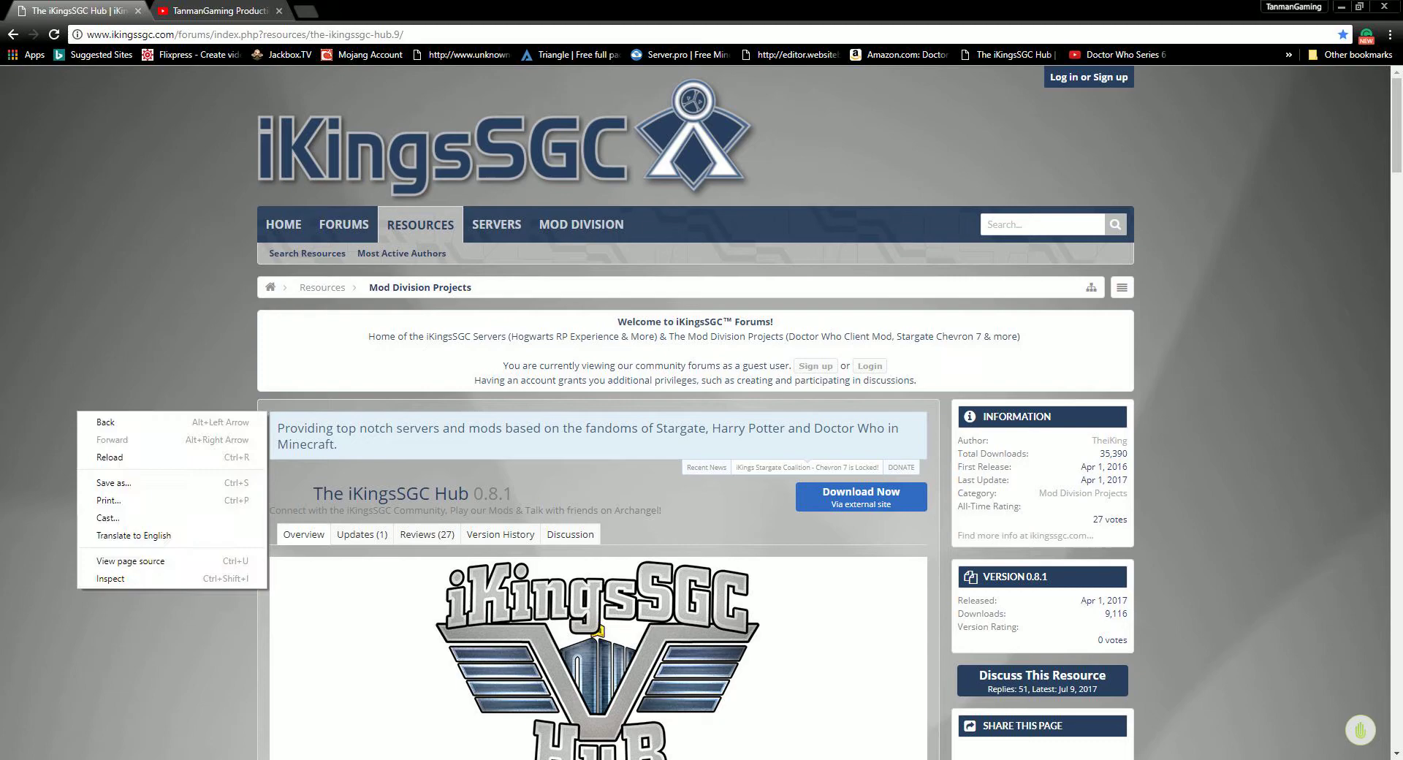
{"action": "key", "text": "Escape"}
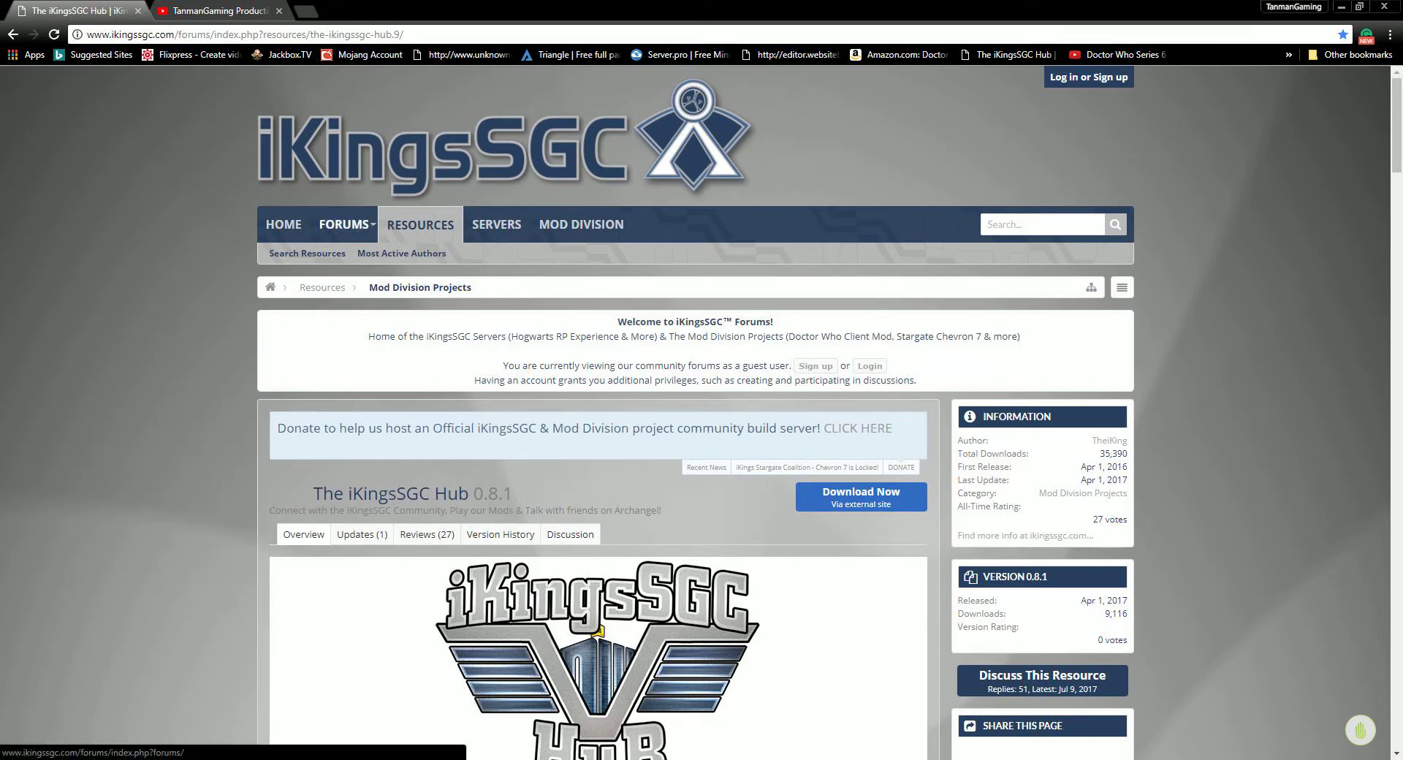
{"action": "scroll", "coordinate": [702, 409], "scroll_direction": "down", "scroll_amount": 6}
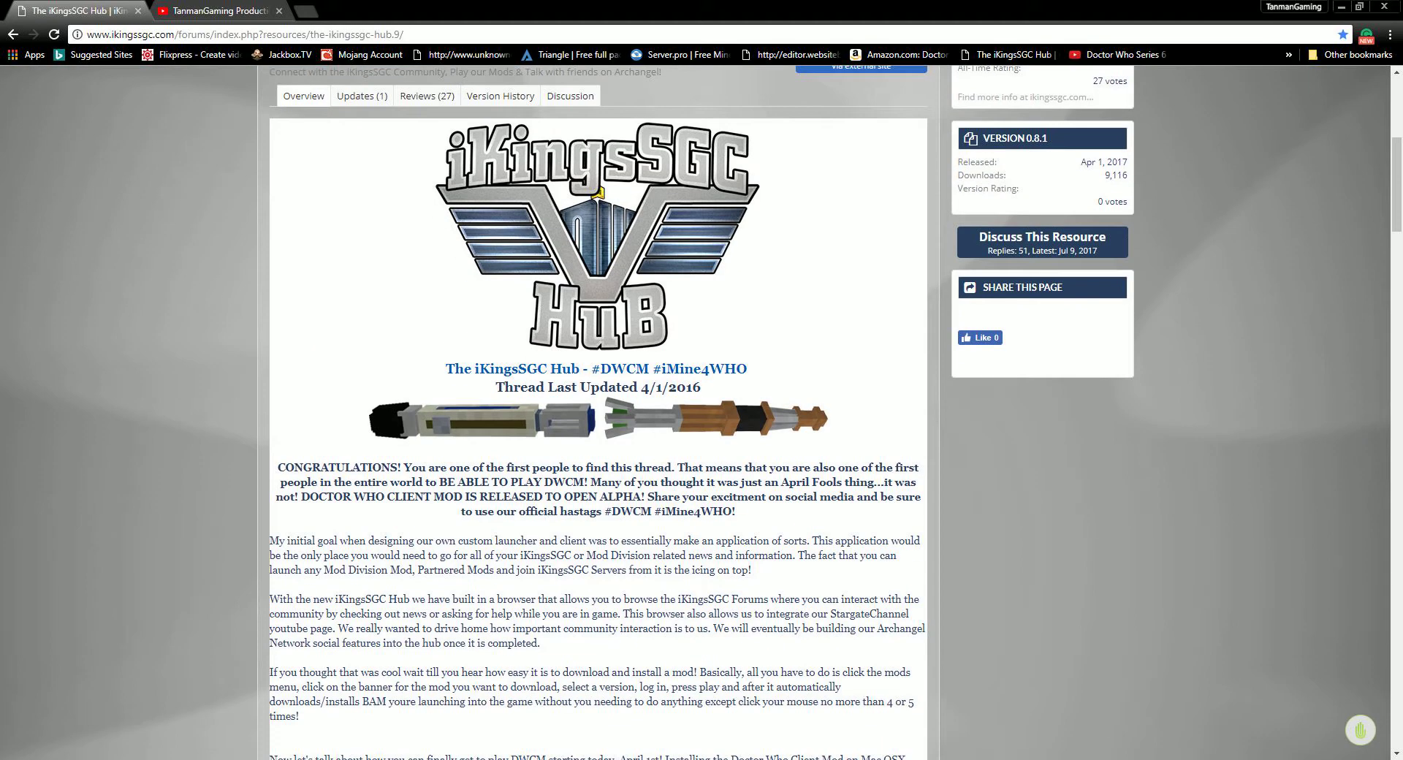
{"action": "scroll", "coordinate": [702, 409], "scroll_direction": "up", "scroll_amount": 5}
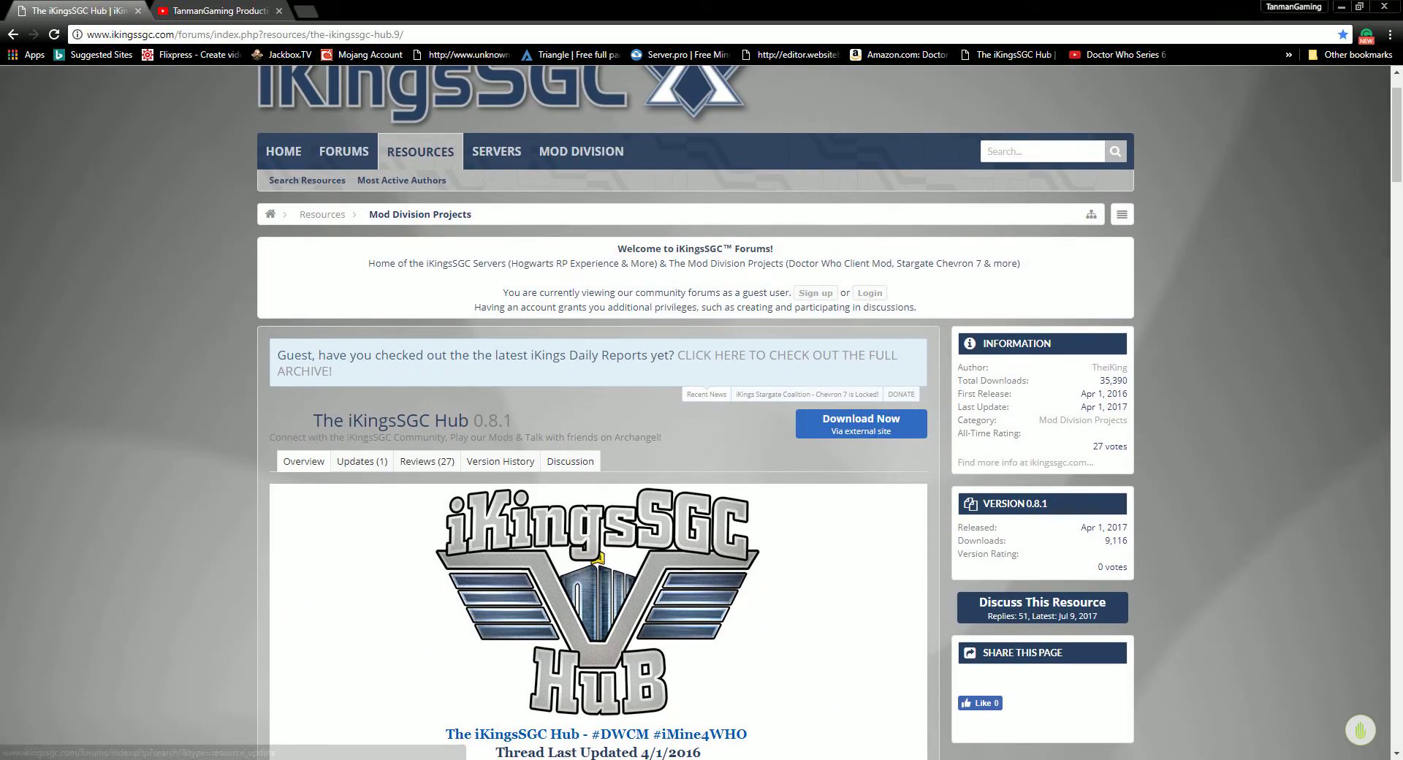
{"action": "scroll", "coordinate": [702, 409], "scroll_direction": "up", "scroll_amount": 1}
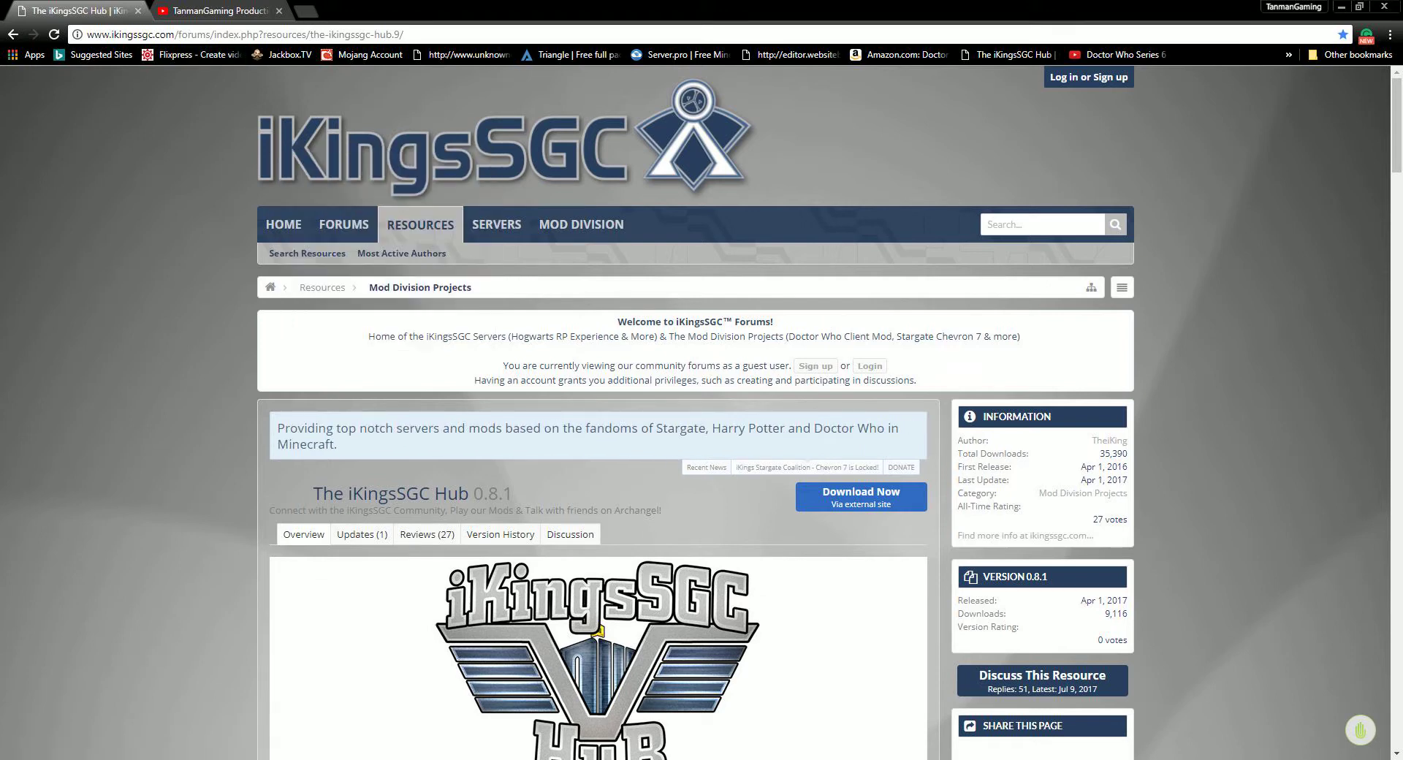
- Download iKingsSGC Hub 0.8.1 from its forum heading, saving iKingsSGC_Hub (3).zip
{"action": "left_click", "coordinate": [245, 34]}
{"action": "key", "text": "Tab"}
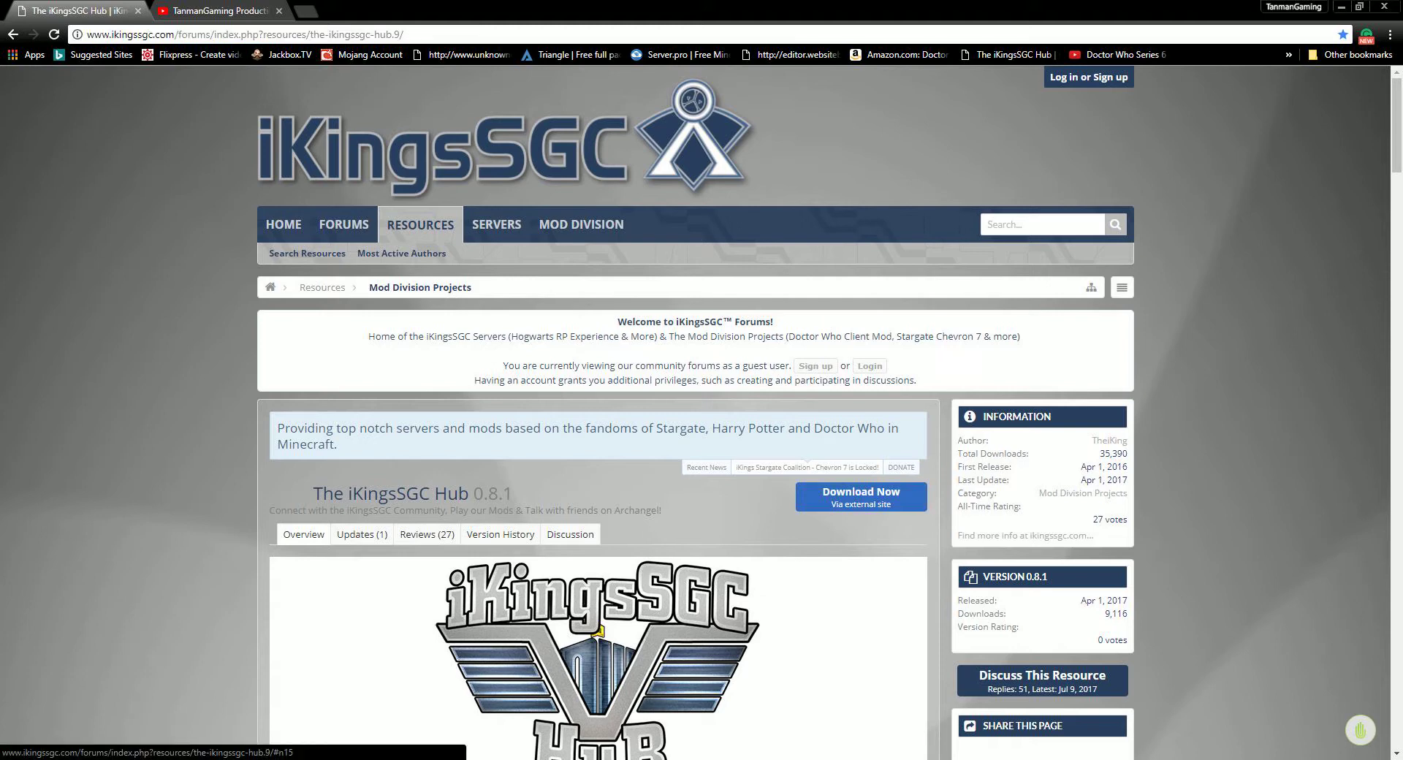
{"action": "mouse_move", "coordinate": [314, 493]}
{"action": "left_mouse_down"}
{"action": "mouse_move", "coordinate": [584, 723]}
{"action": "mouse_move", "coordinate": [877, 493]}
{"action": "mouse_move", "coordinate": [861, 492]}
{"action": "left_mouse_up"}
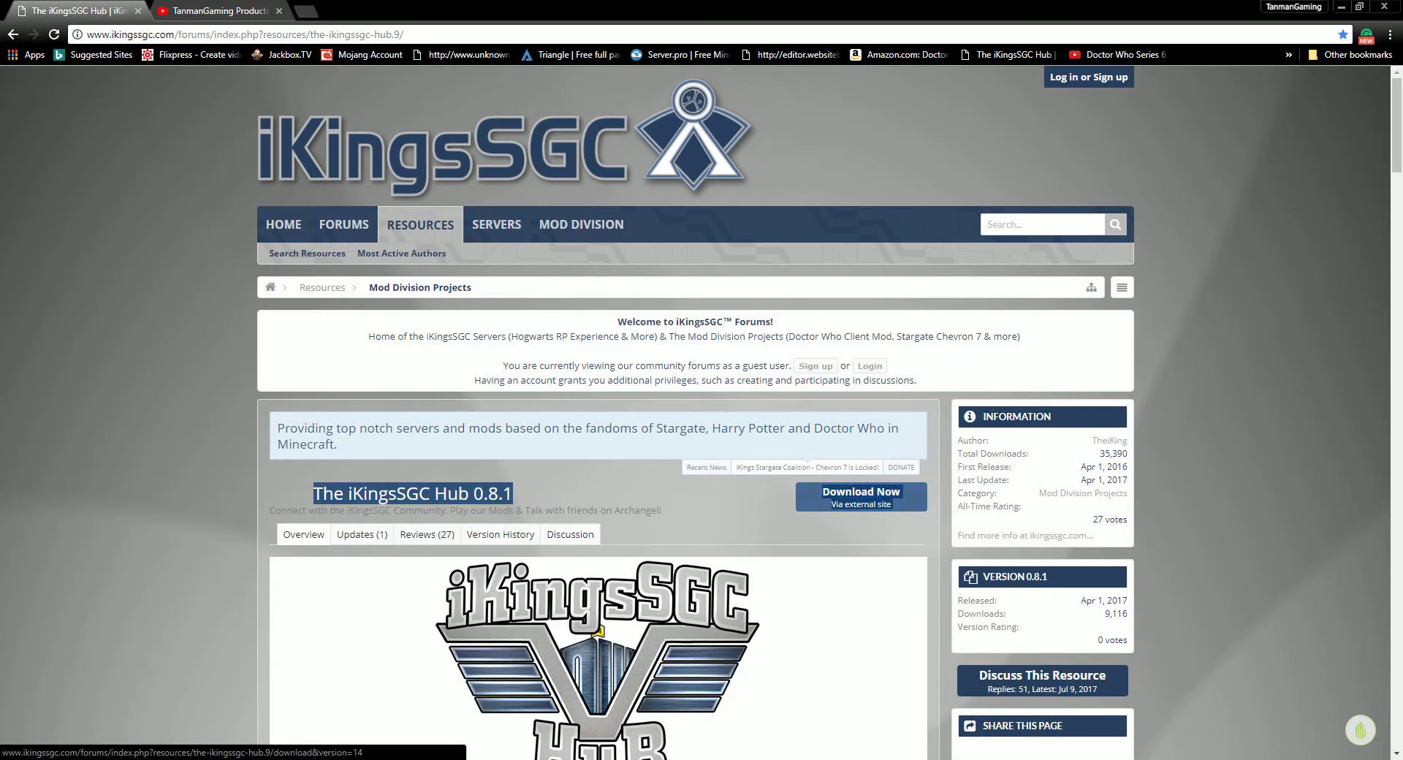
{"action": "left_click", "coordinate": [861, 495]}
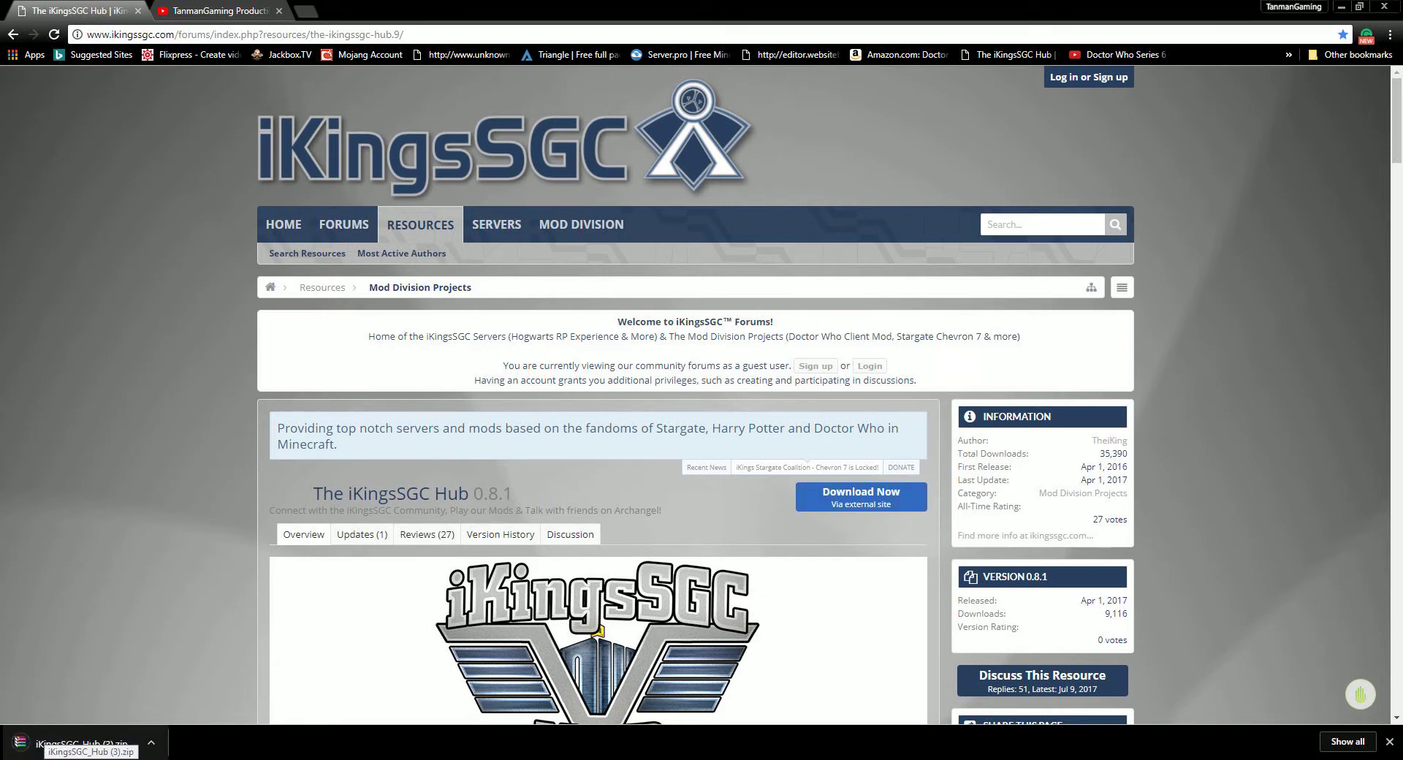
- Open iKingsSGC_Hub (3).zip in WinRAR, close the licence reminder, and centre the window
{"action": "left_click", "coordinate": [81, 743]}
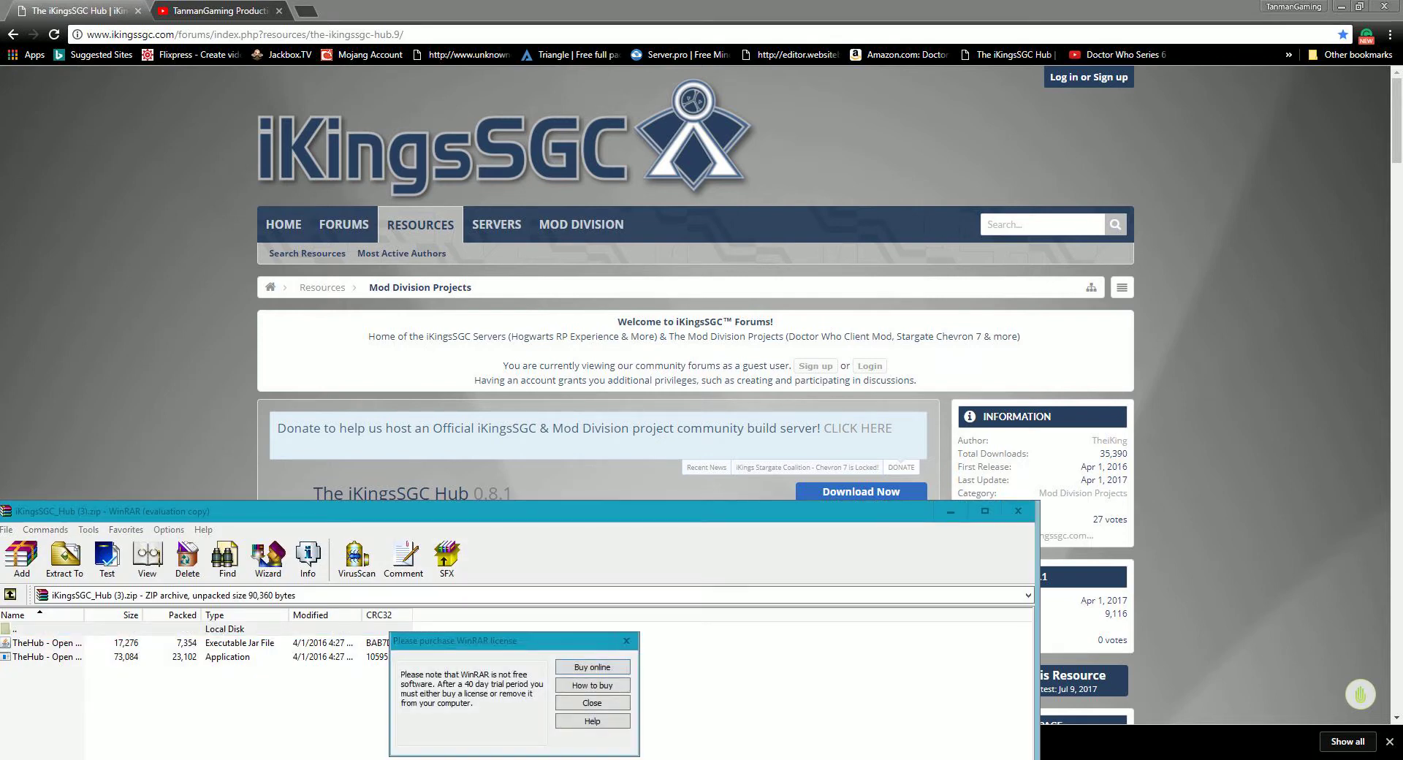
{"action": "left_click", "coordinate": [592, 702]}
{"action": "mouse_move", "coordinate": [585, 511]}
{"action": "left_mouse_down"}
{"action": "mouse_move", "coordinate": [813, 298]}
{"action": "mouse_move", "coordinate": [970, 295]}
{"action": "mouse_move", "coordinate": [726, 141]}
{"action": "mouse_move", "coordinate": [782, 124]}
{"action": "left_mouse_up"}
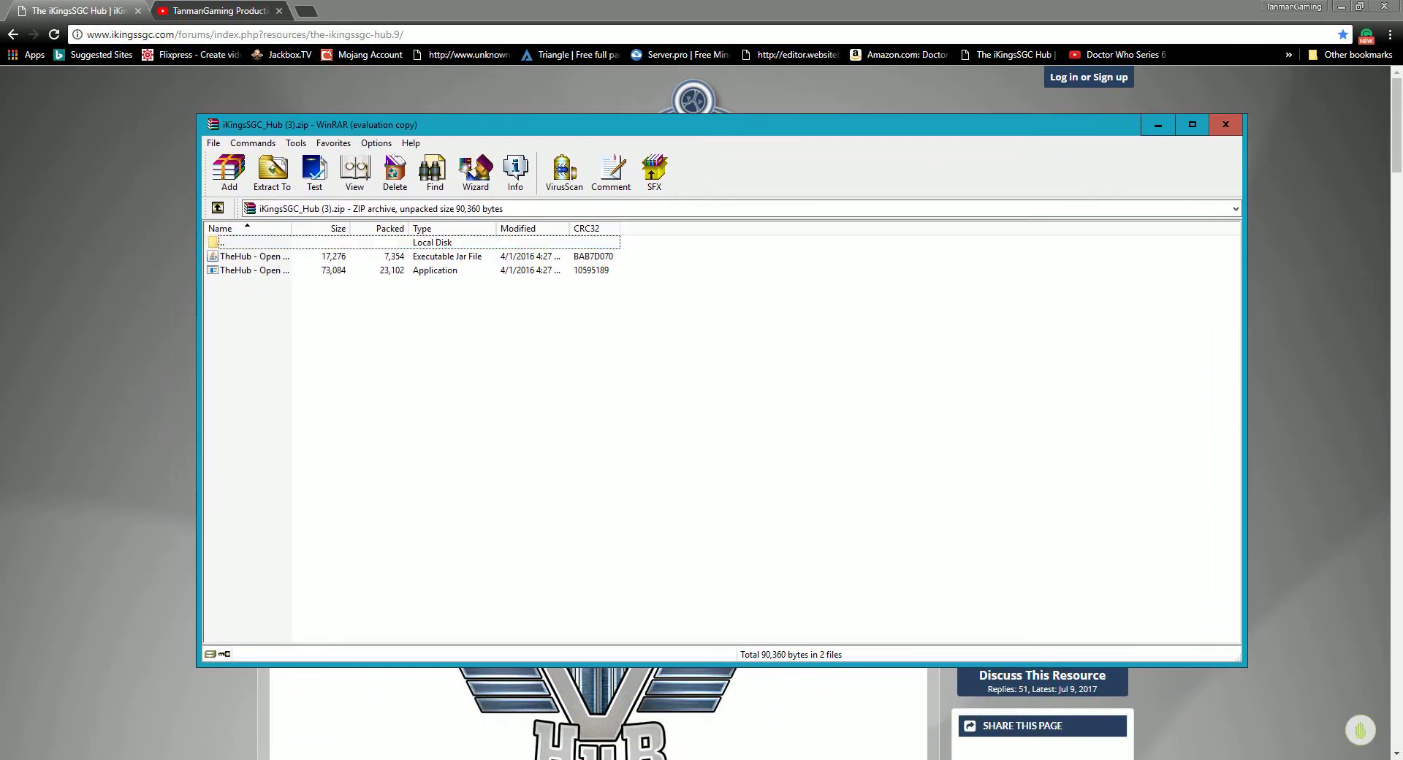
- Select the TheHub executable jar file inside the archive
{"action": "mouse_move", "coordinate": [239, 313]}
{"action": "left_mouse_down"}
{"action": "mouse_move", "coordinate": [257, 241]}
{"action": "mouse_move", "coordinate": [261, 292]}
{"action": "left_mouse_up"}
{"action": "left_click", "coordinate": [249, 270]}
{"action": "left_click", "coordinate": [248, 255]}
{"action": "left_click", "coordinate": [248, 269]}
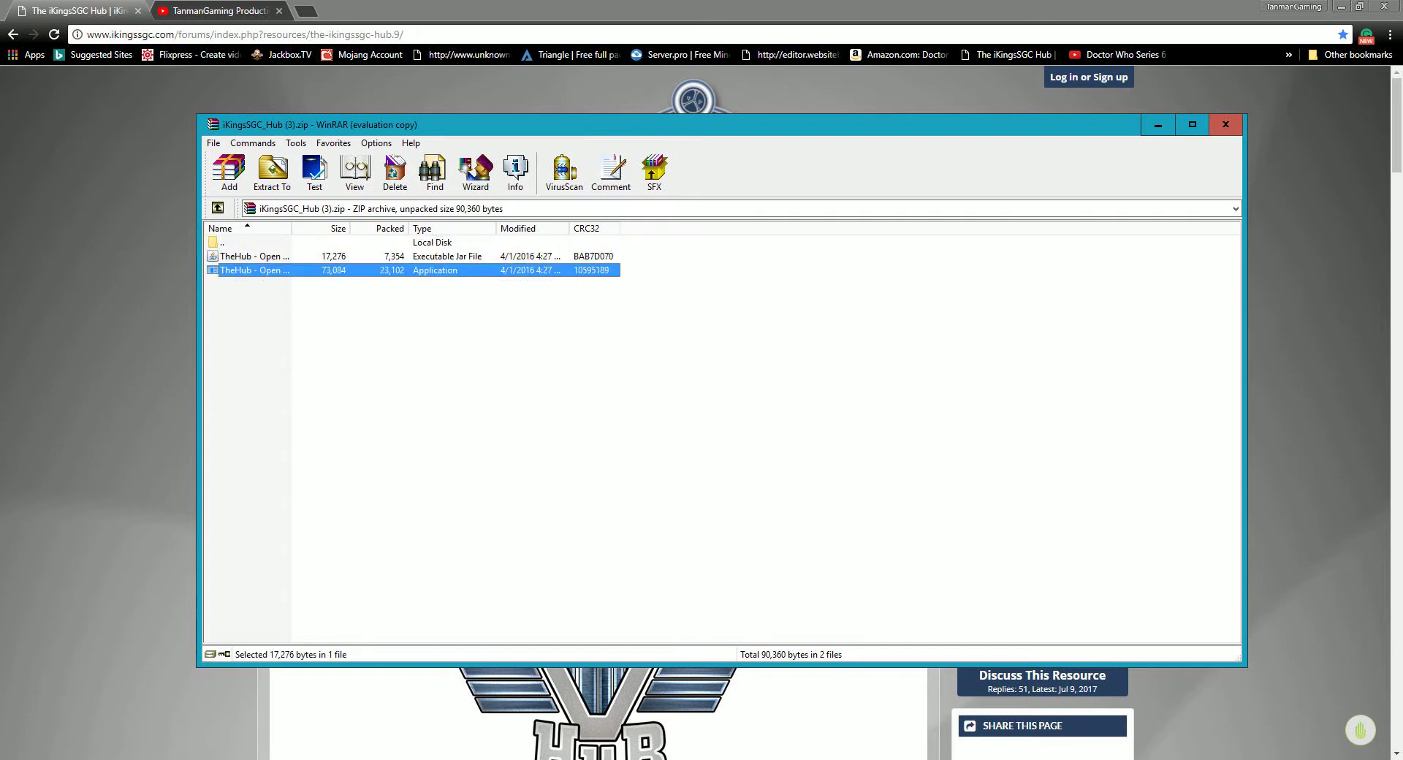
{"action": "left_click", "coordinate": [249, 255]}
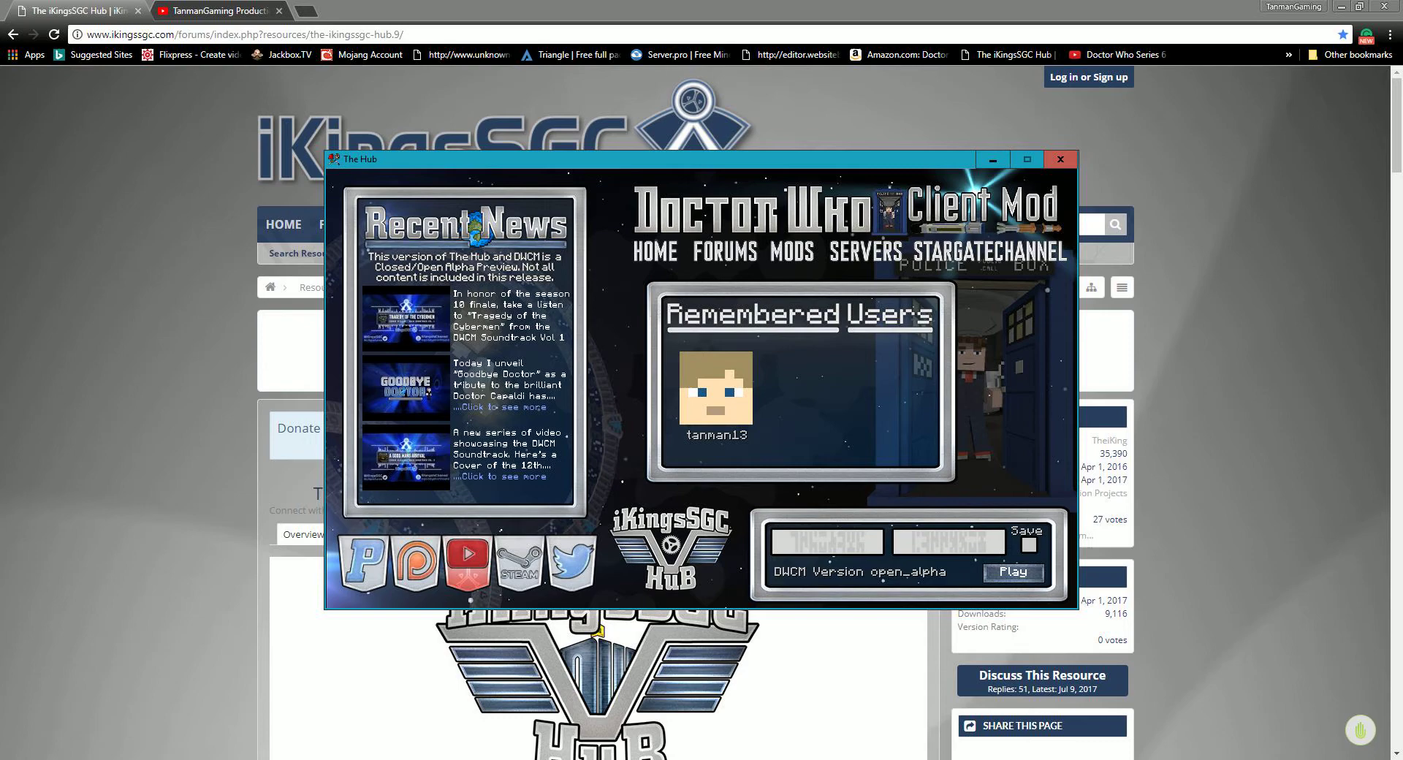
- Enter the account e-mail and a masked password, correcting typos, and tick Save login
{"action": "key", "text": "Return"}
{"action": "type", "text": "tafdserhh"}
{"action": "key", "text": "BackSpace"}
{"action": "key", "text": "BackSpace"}
{"action": "key", "text": "BackSpace"}
{"action": "left_click", "coordinate": [1029, 544]}
{"action": "type", "text": "*"}
{"action": "type", "text": "**"}
{"action": "type", "text": "*"}
{"action": "type", "text": "*"}
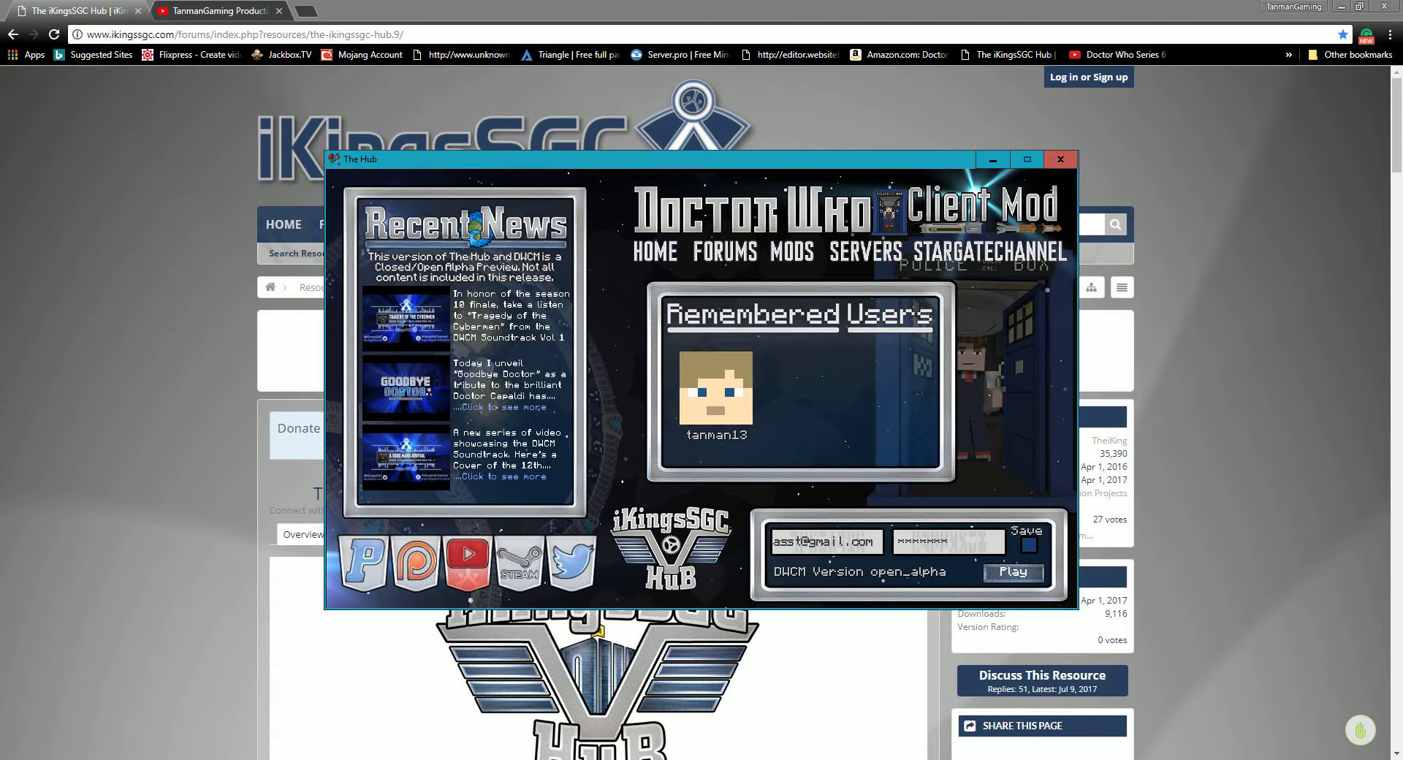
- Submit the login, dismiss the invalid-credentials error, and retry with a re-entered password
{"action": "key", "text": "Return"}
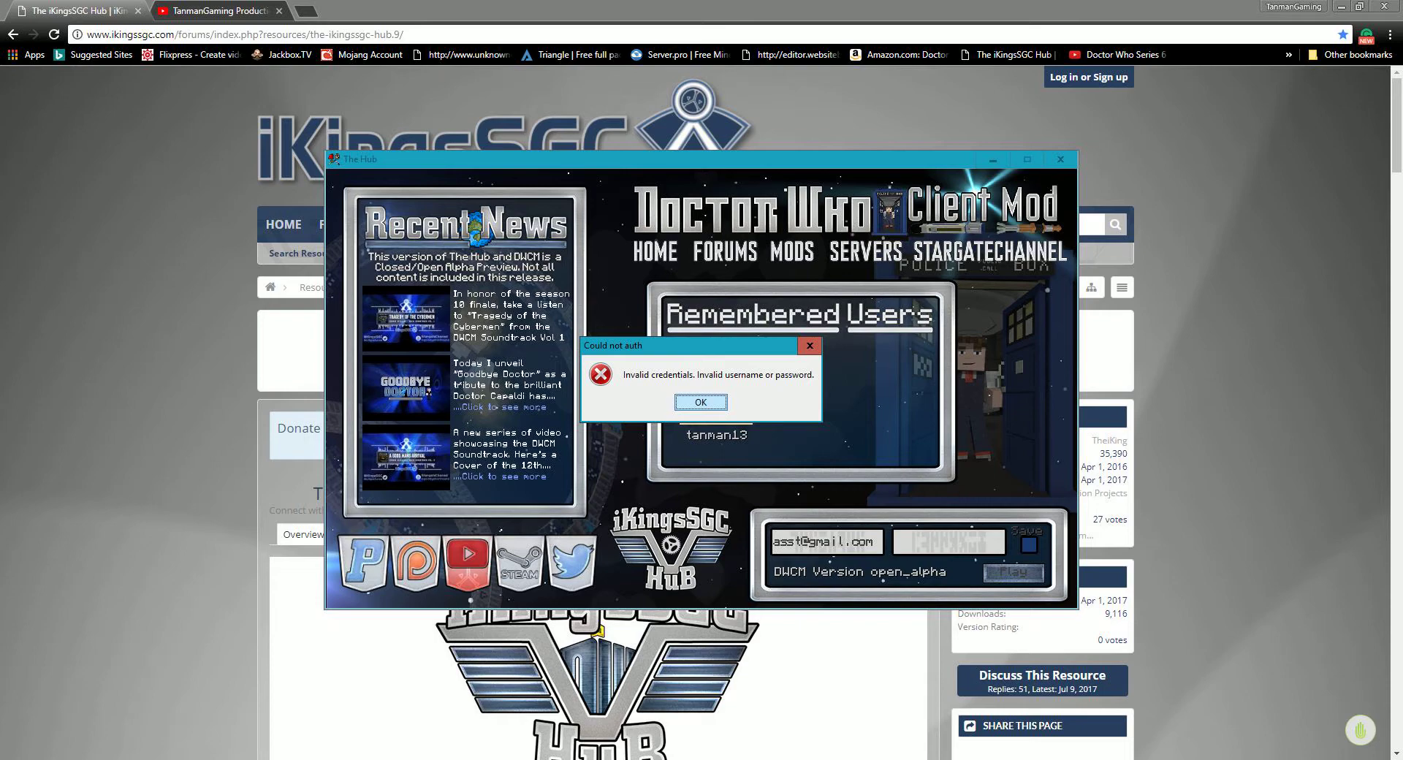
{"action": "key", "text": "Return"}
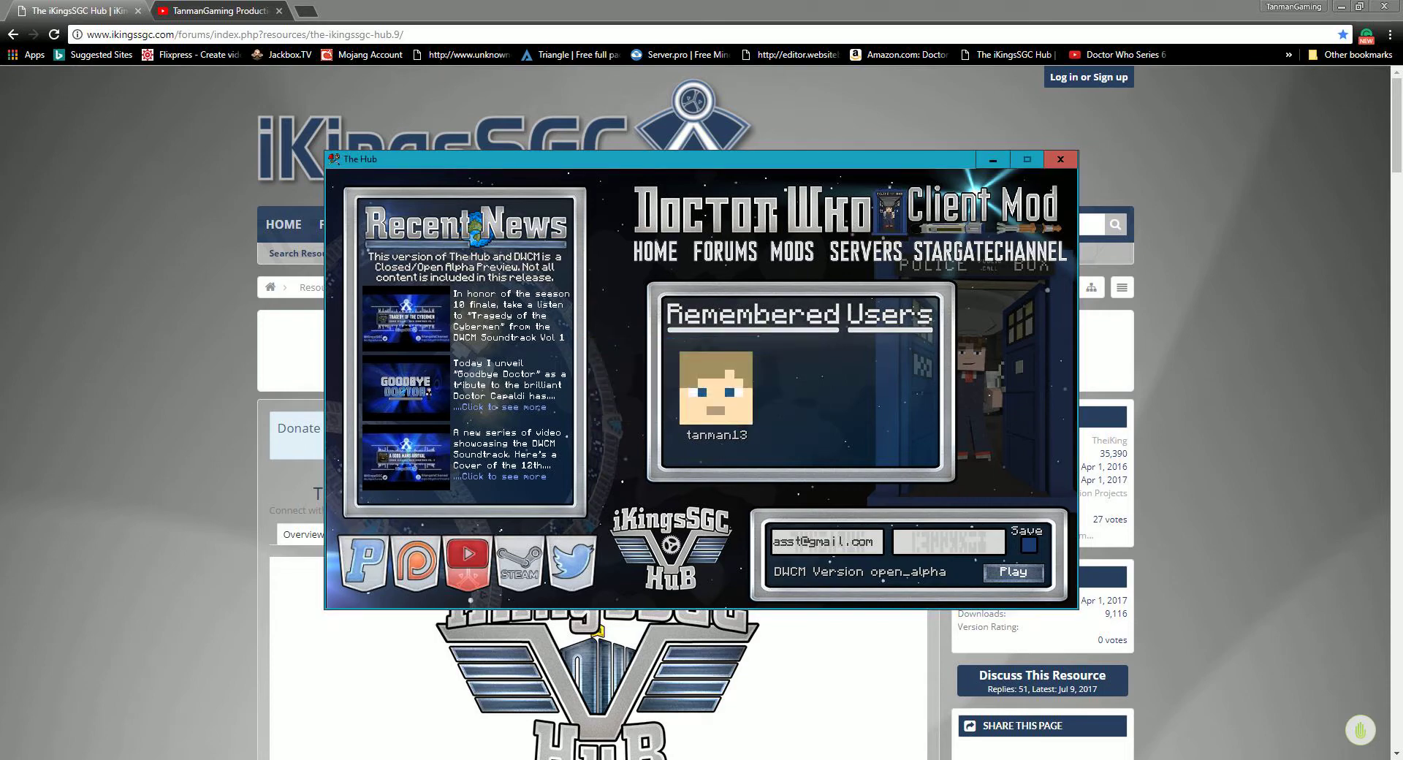
{"action": "type", "text": "*"}
{"action": "type", "text": "*****"}
{"action": "key", "text": "Return"}
{"action": "key", "text": "Return"}
{"action": "key", "text": "BackSpace"}
{"action": "key", "text": "BackSpace"}
{"action": "key", "text": "BackSpace"}
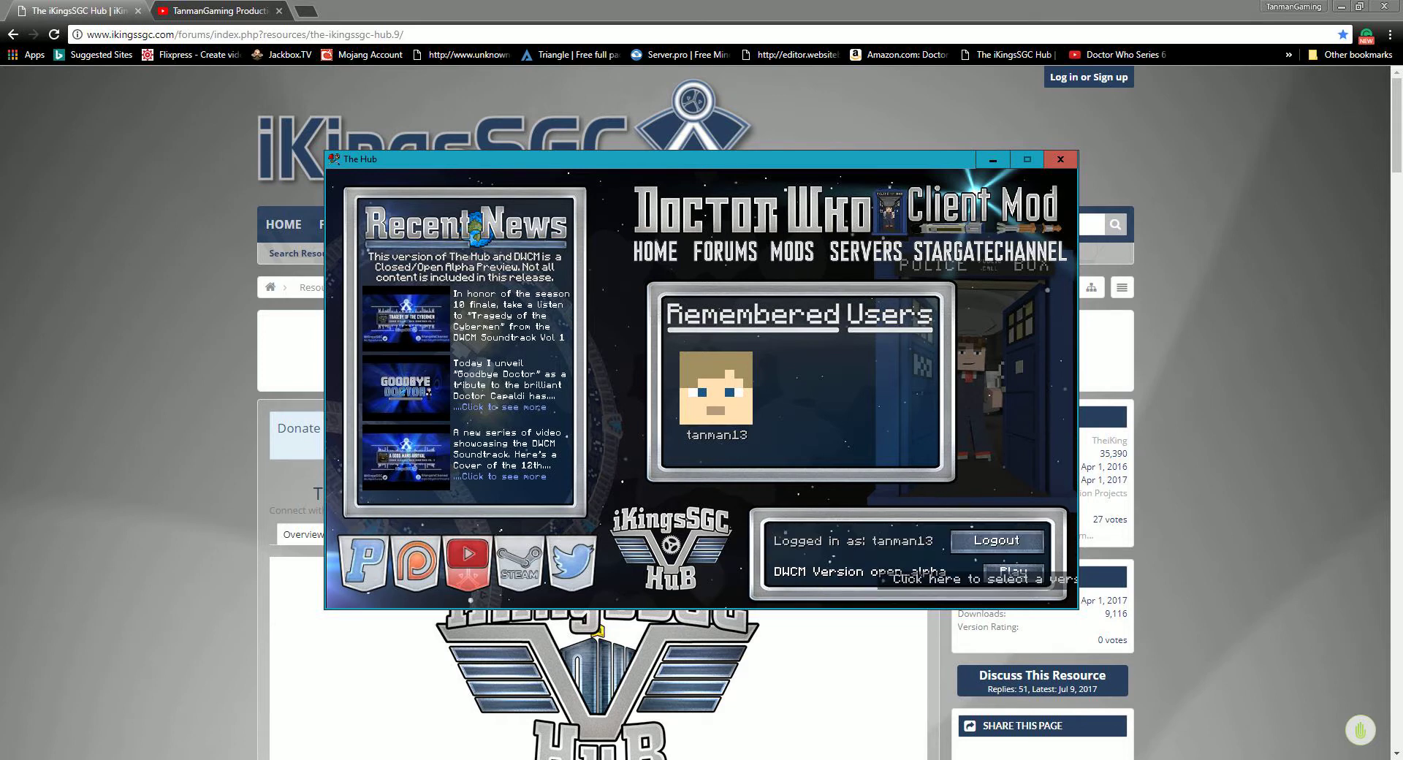
- Dismiss the not-enough-arguments message and check the MODS page for DWCM open_alpha
{"action": "key", "text": "Return"}
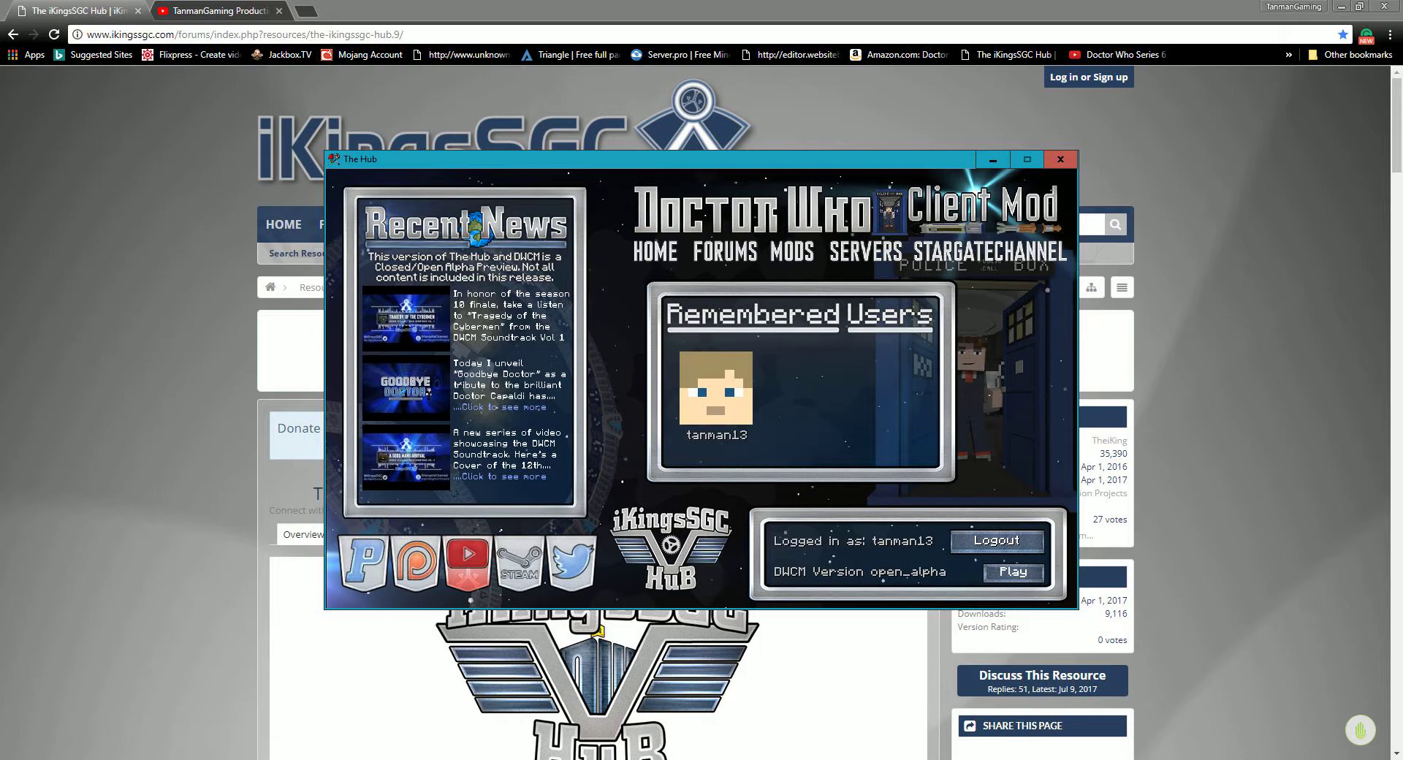
{"action": "left_click", "coordinate": [791, 252]}
- Launch DWCM version open_alpha and acknowledge the Open Alpha reminder
{"action": "left_click", "coordinate": [1013, 572]}
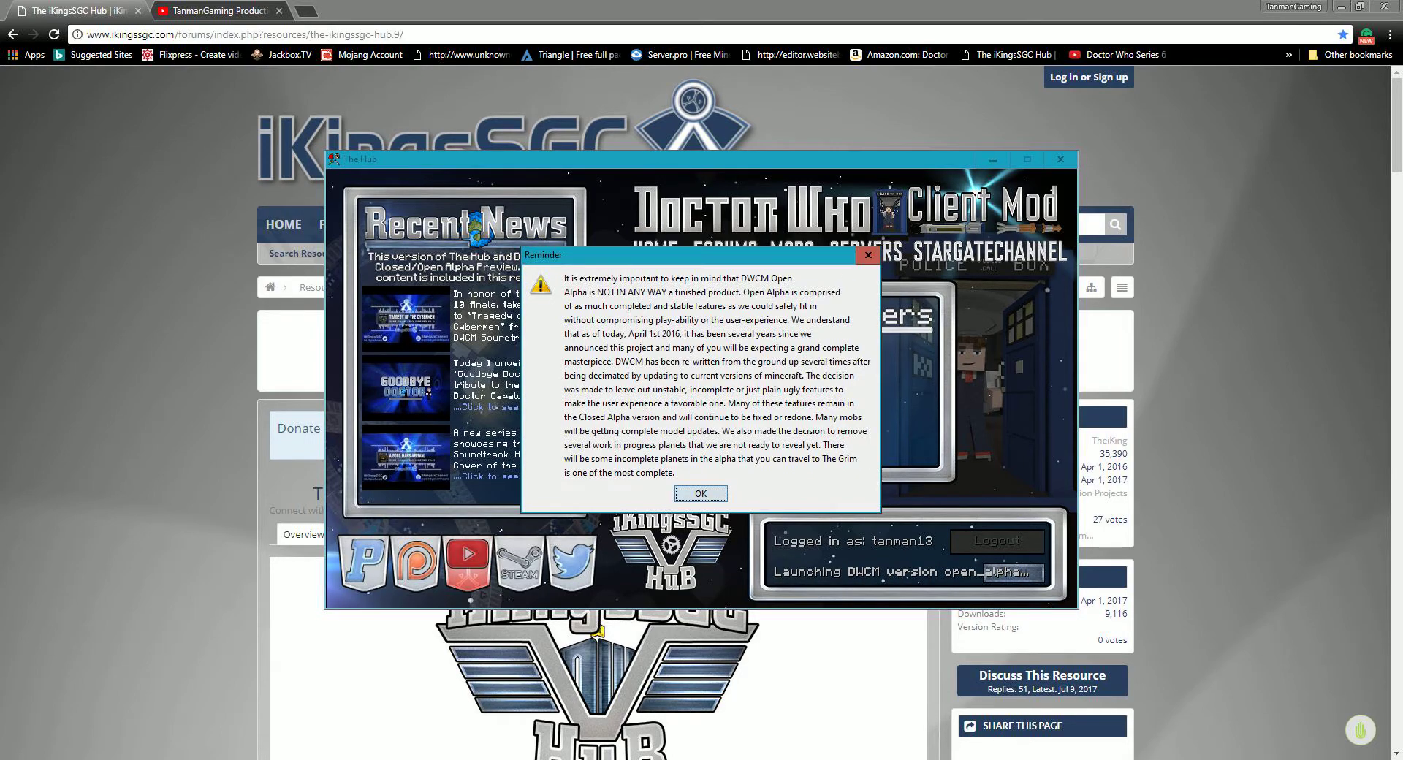
{"action": "left_click", "coordinate": [868, 254]}
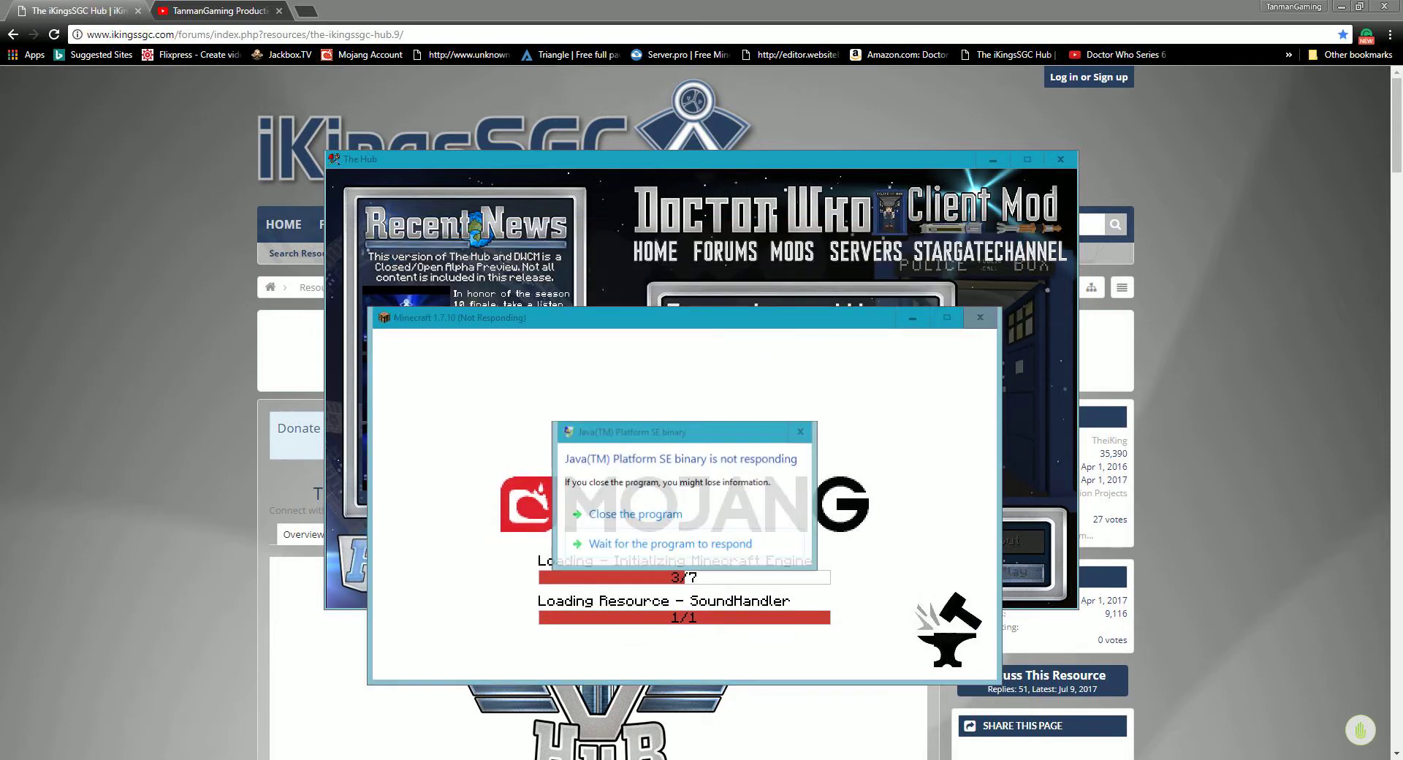
- Wait on the unresponsive Minecraft client, then close the DWCM crash report without sending
{"action": "key", "text": "Return"}
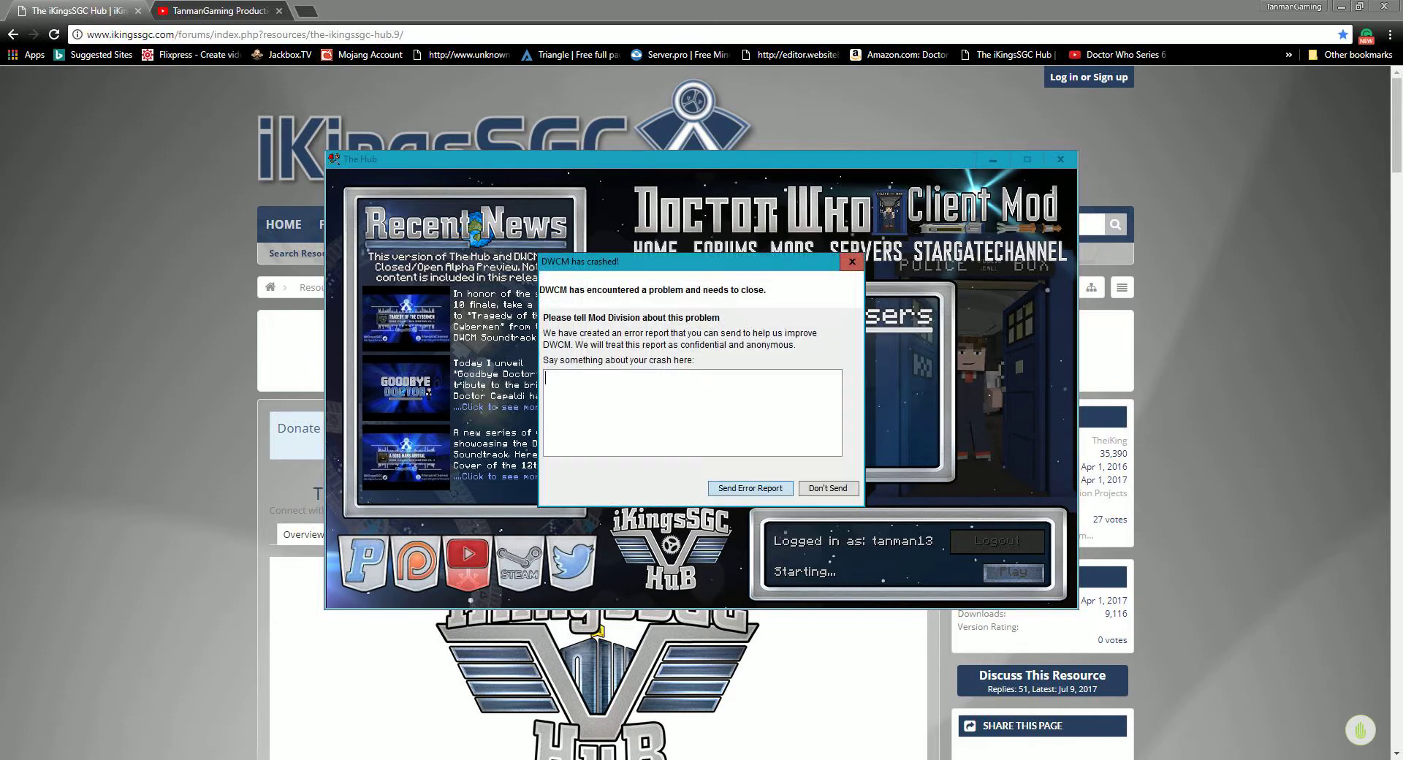
{"action": "left_click", "coordinate": [828, 488]}
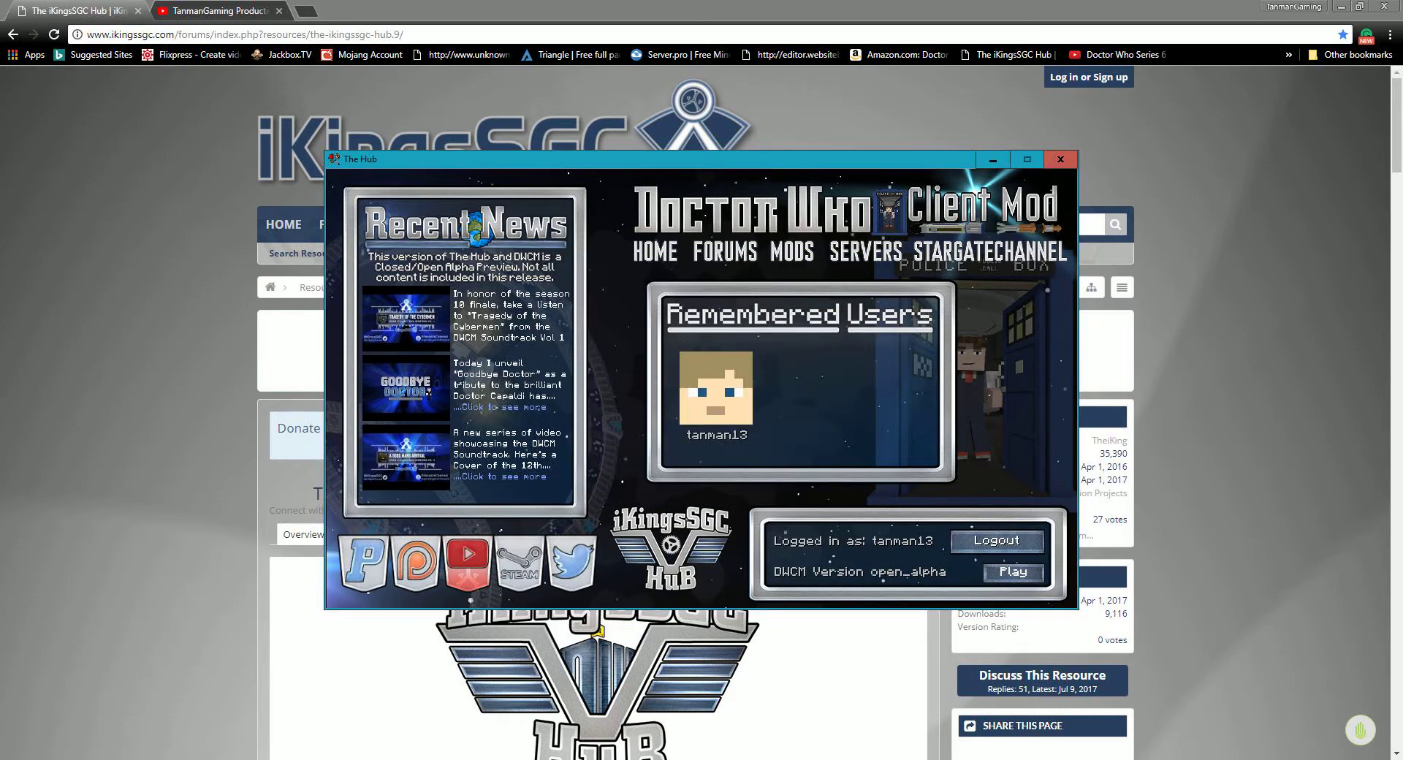
{"action": "mouse_move", "coordinate": [590, 759]}
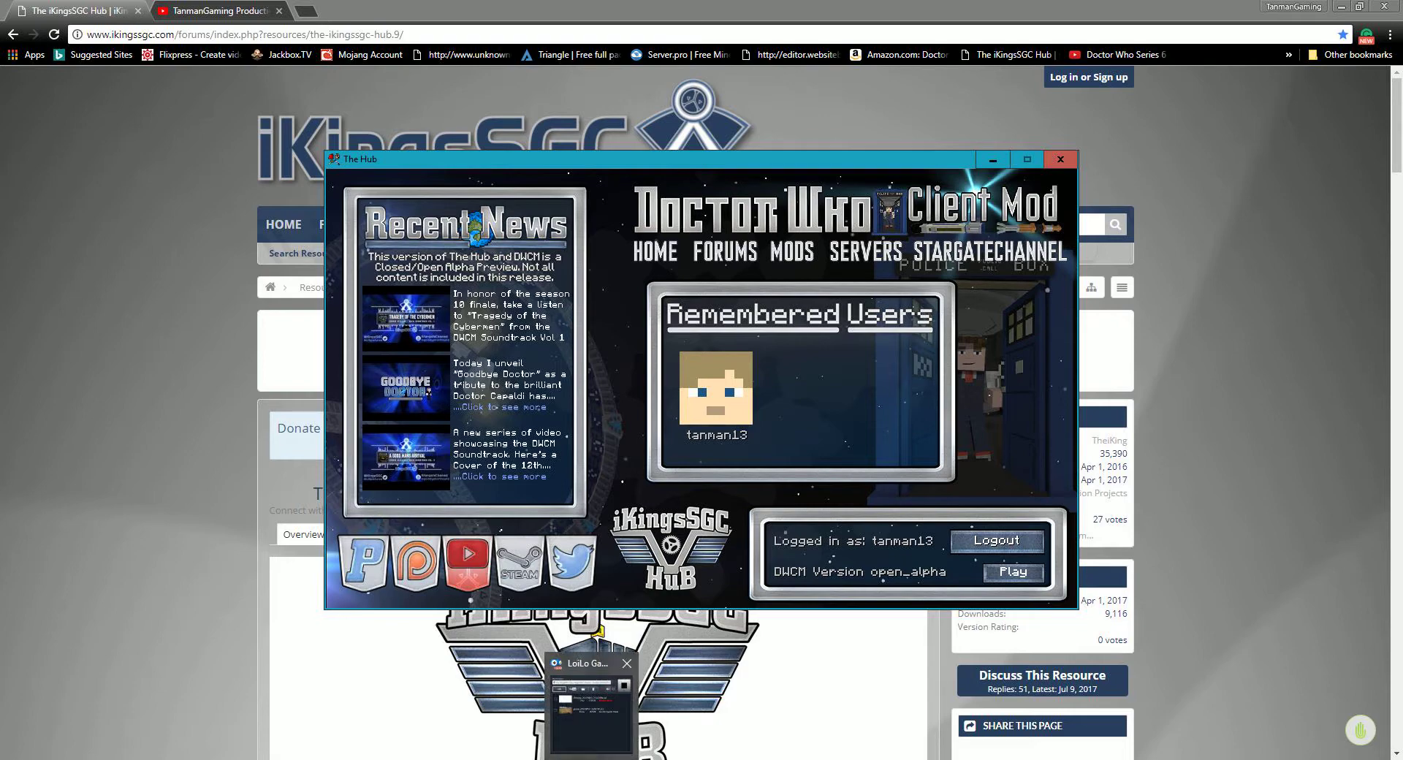